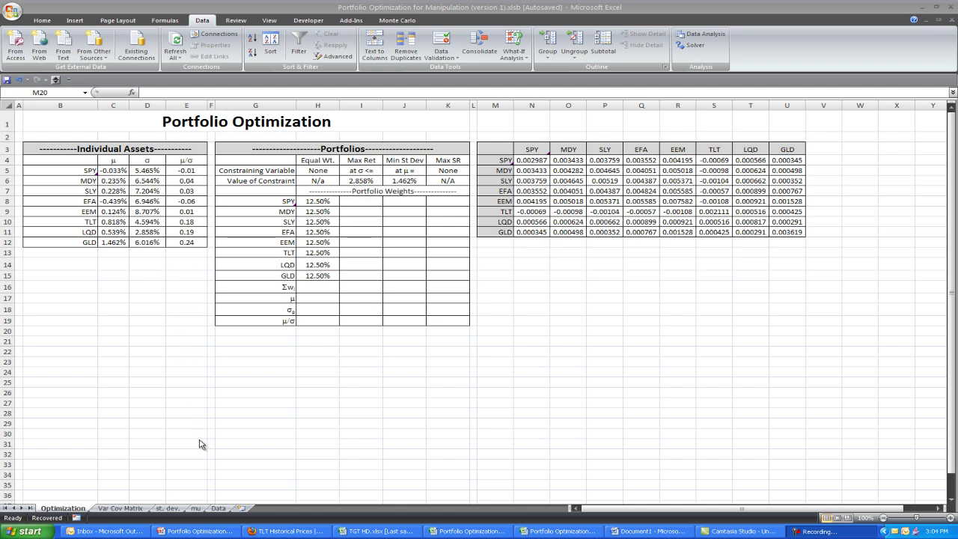
- Minimize Excel to show the PowerPoint 'Portfolio Optimization Summary' slide
left_click(199, 531)
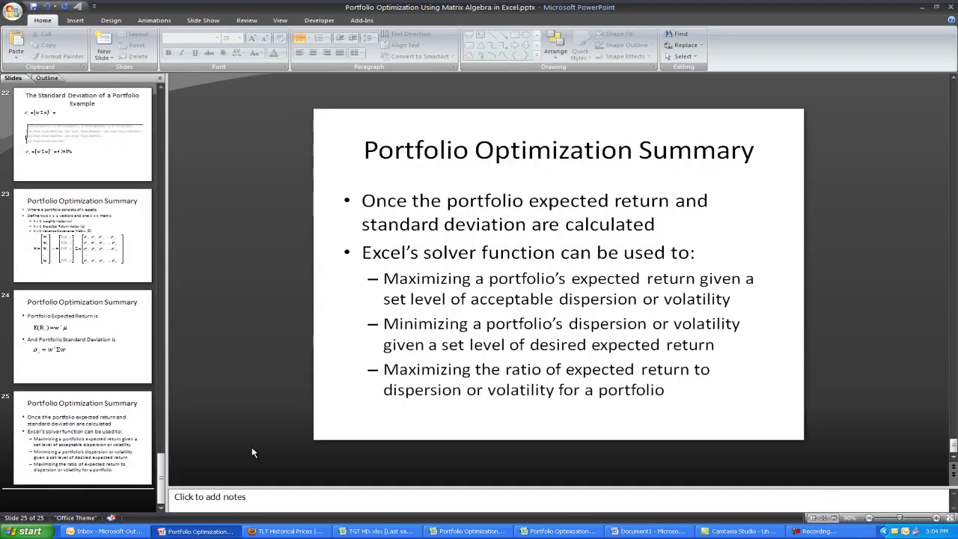
- Page through the slides to the weights, expected return and covariance matrix definitions
key("Page_Up")
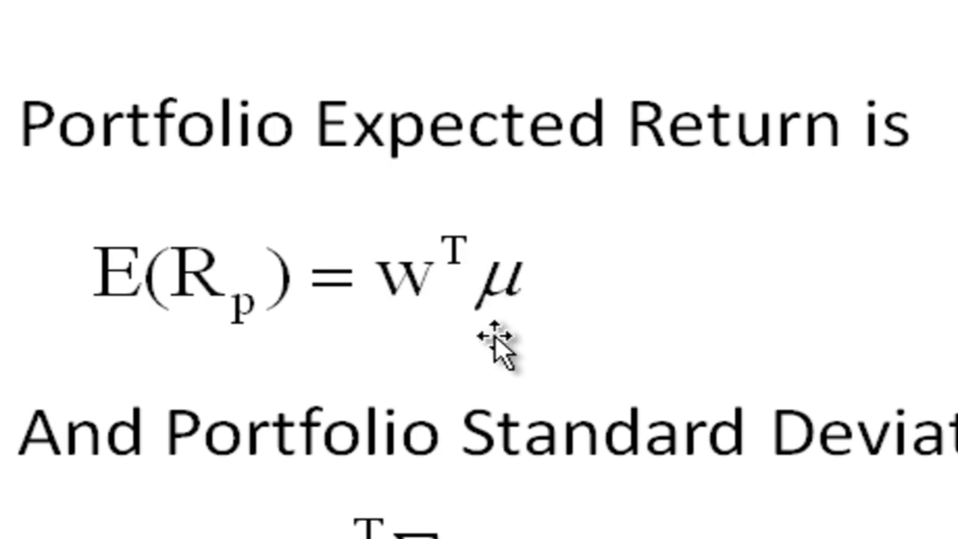
scroll(450, 294, "down", 10)
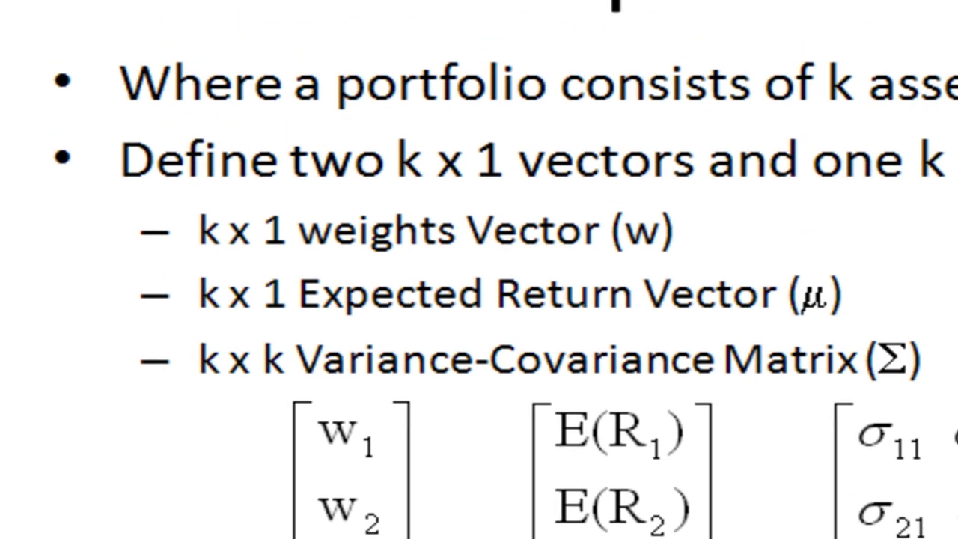
key("Page_Down")
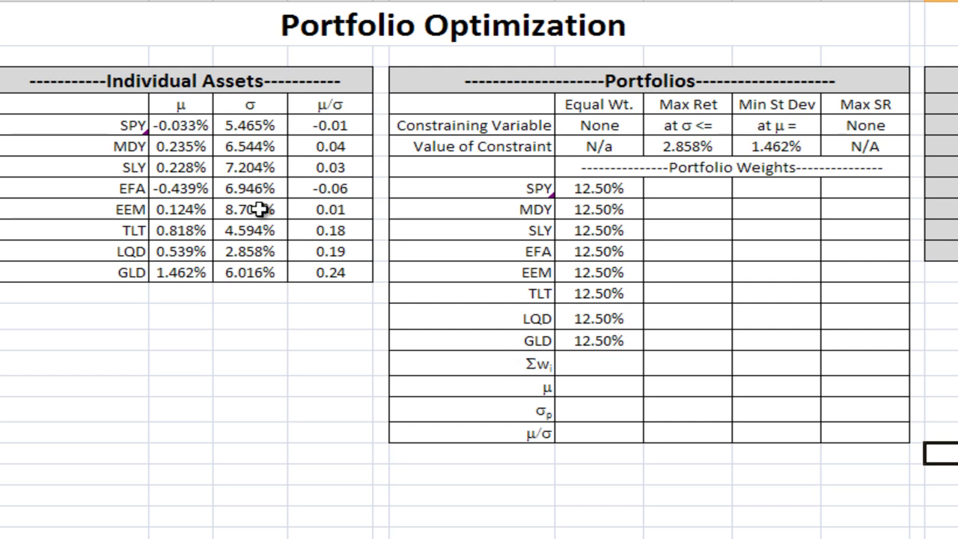
left_click_drag(128, 127, 136, 270)
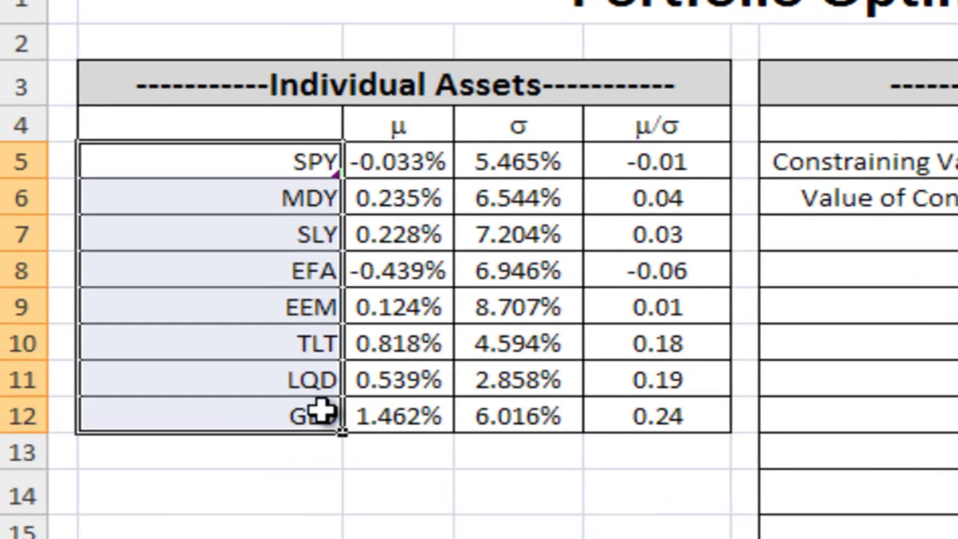
left_click(291, 176)
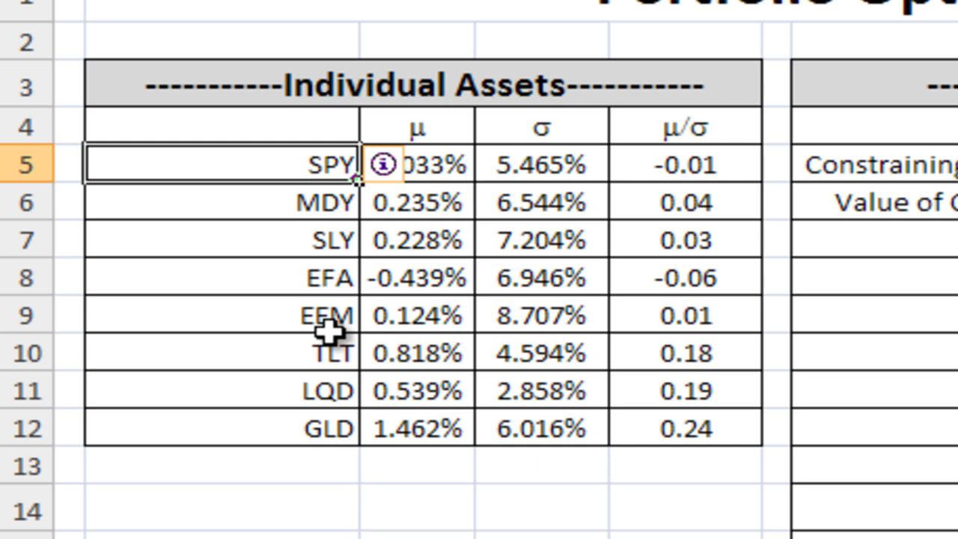
left_click(319, 203)
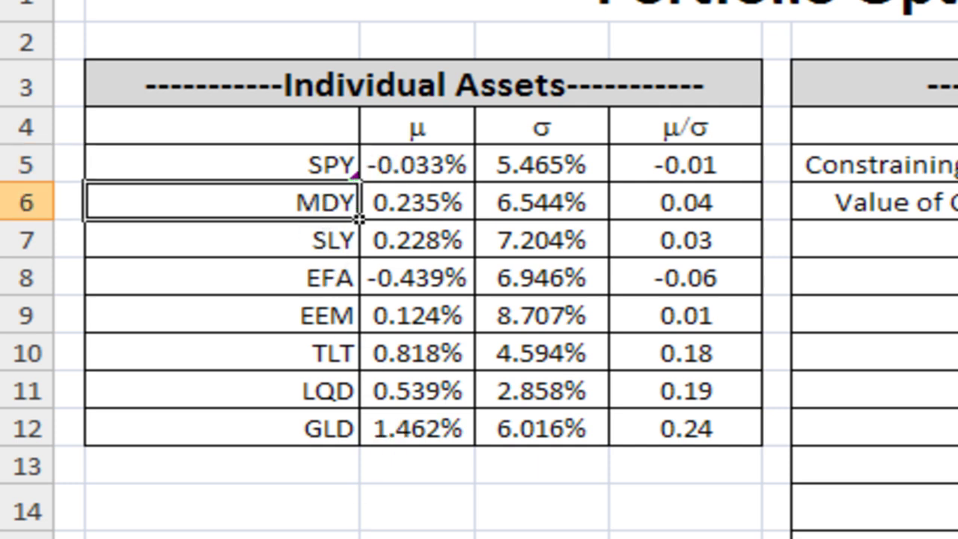
left_click(318, 247)
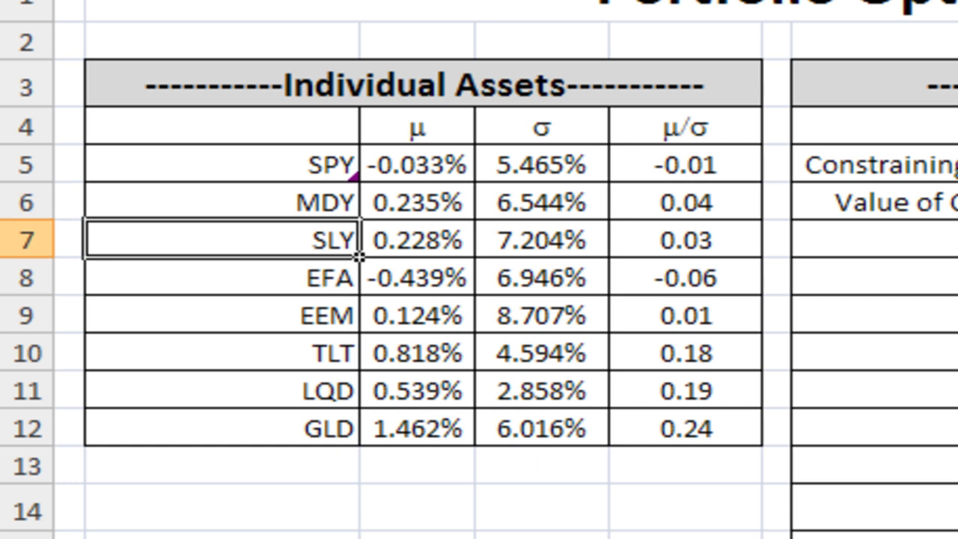
left_click(304, 161)
left_click(304, 203)
left_click(304, 242)
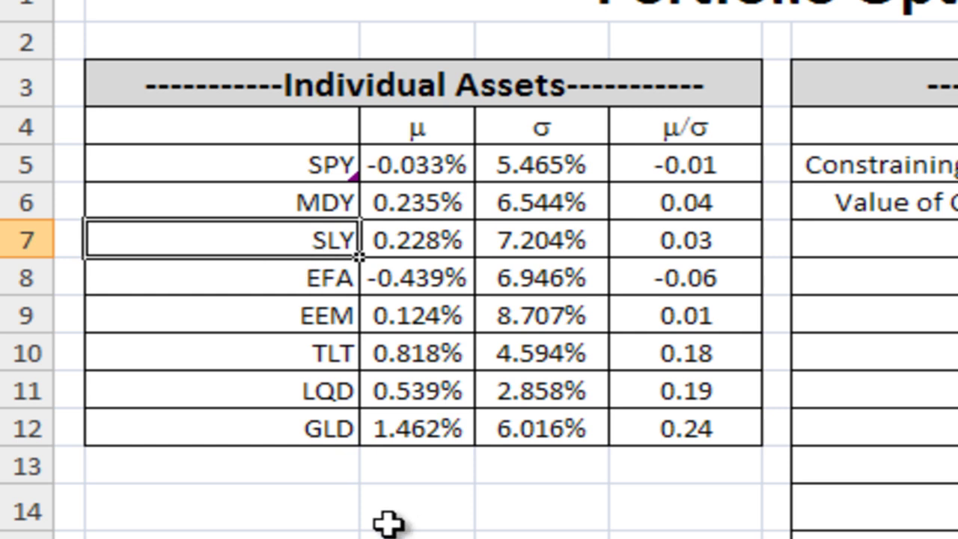
left_click(322, 278)
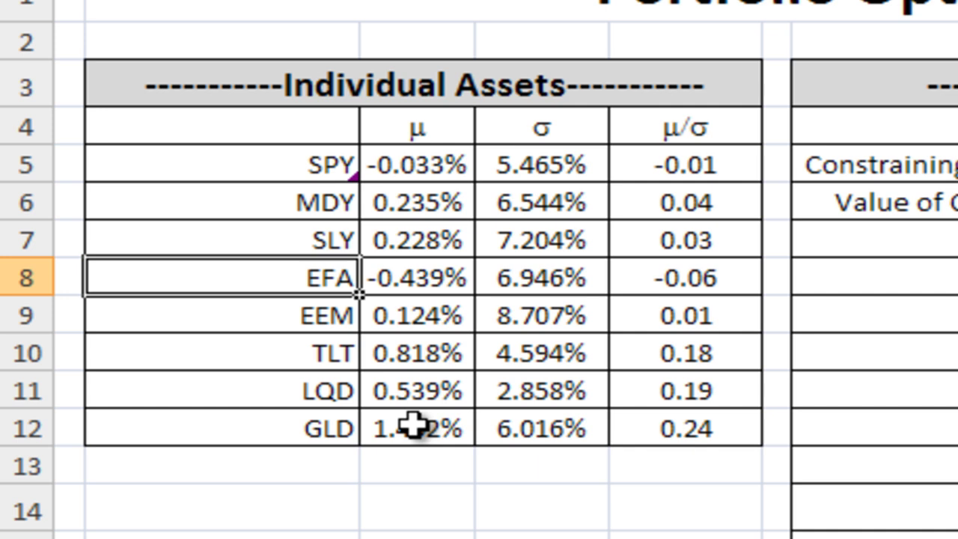
left_click(295, 315)
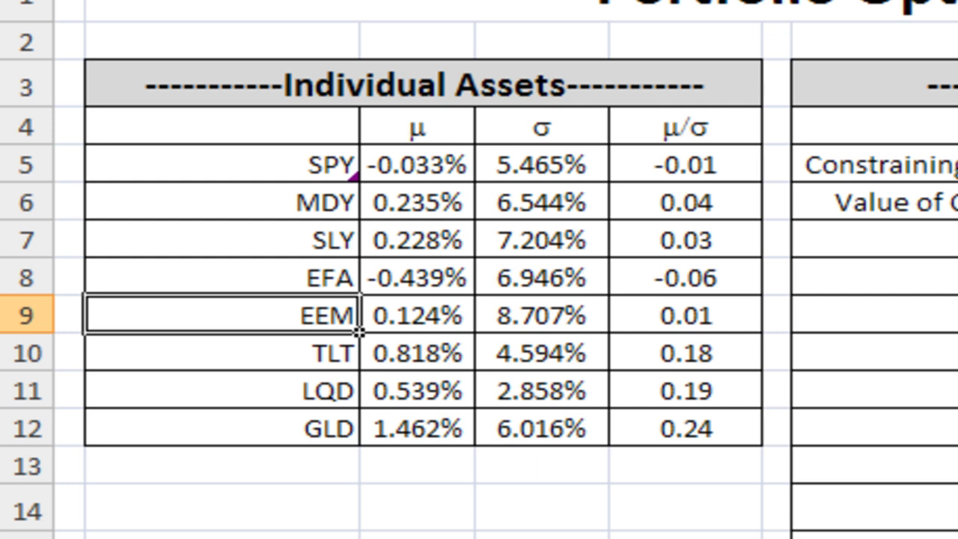
left_click_drag(321, 166, 322, 314)
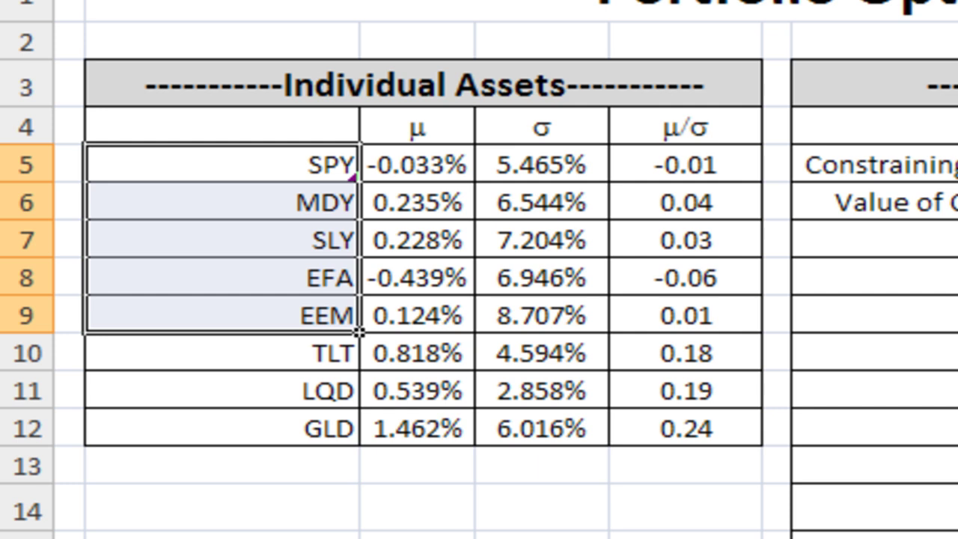
left_click(285, 169)
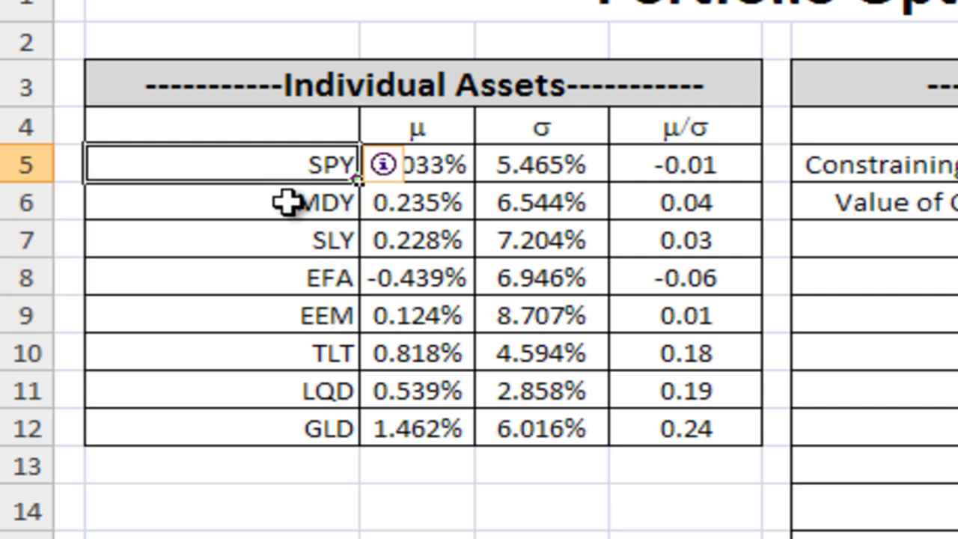
left_click(287, 203)
left_click(300, 238)
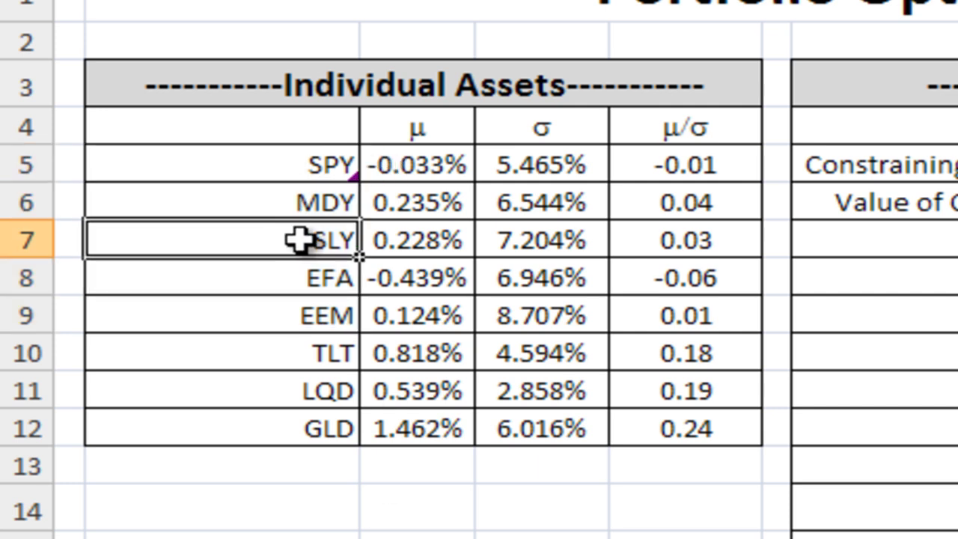
left_click(302, 278)
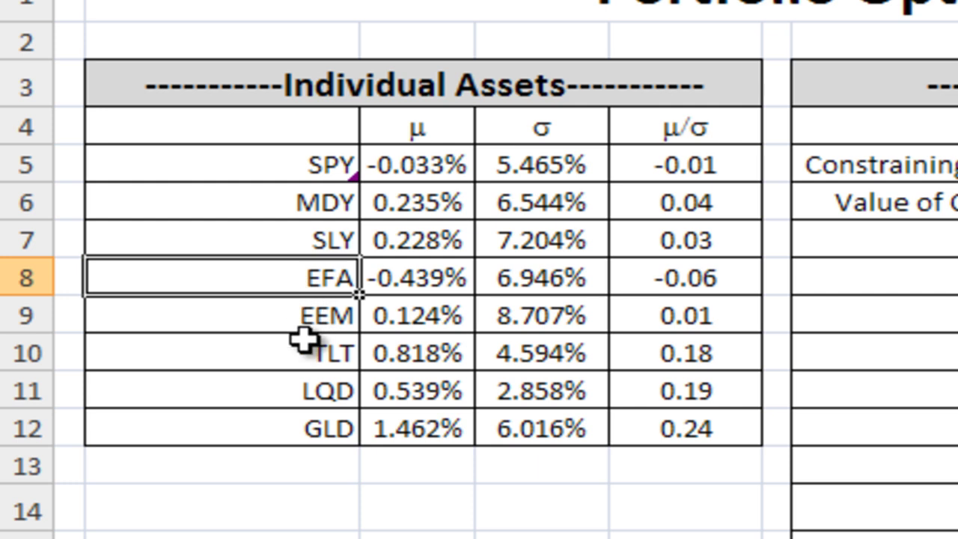
left_click(295, 315)
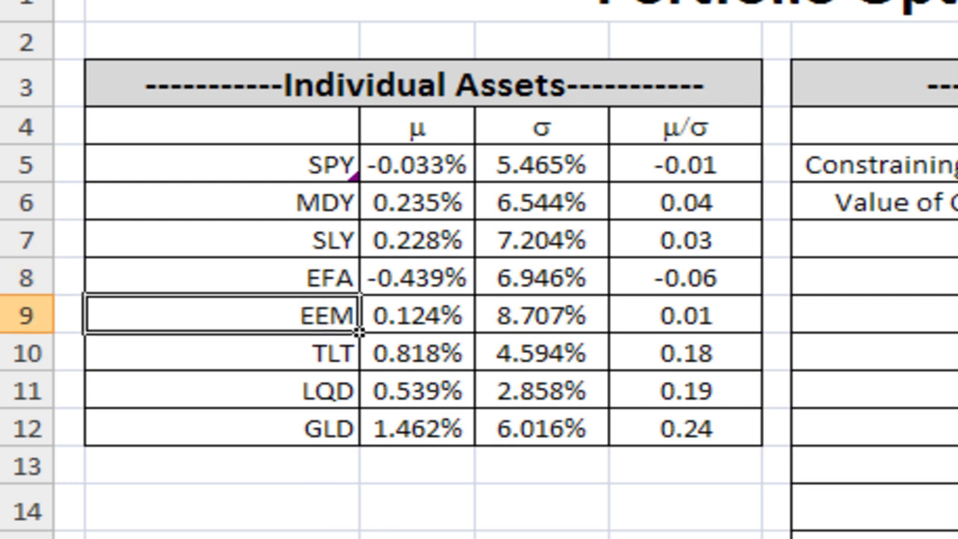
left_click(315, 359)
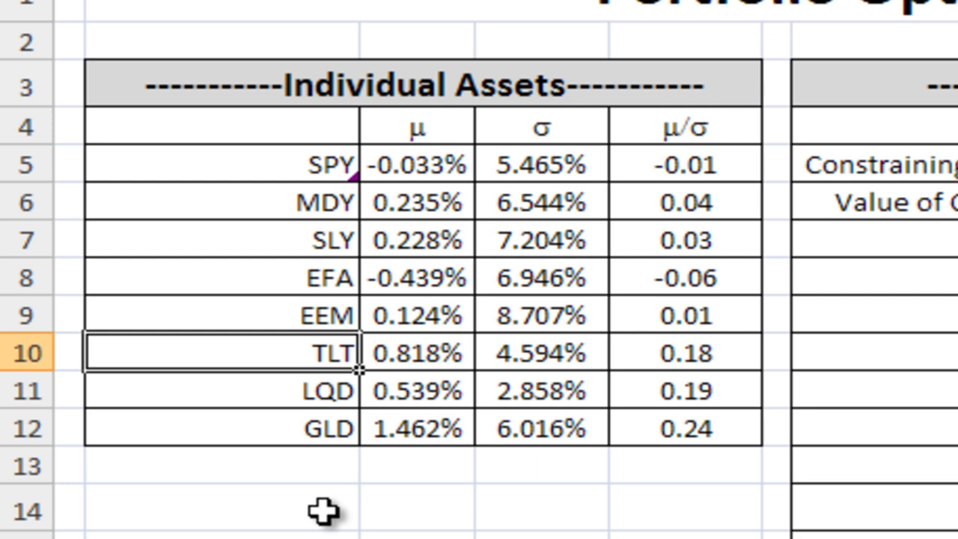
left_click(325, 388)
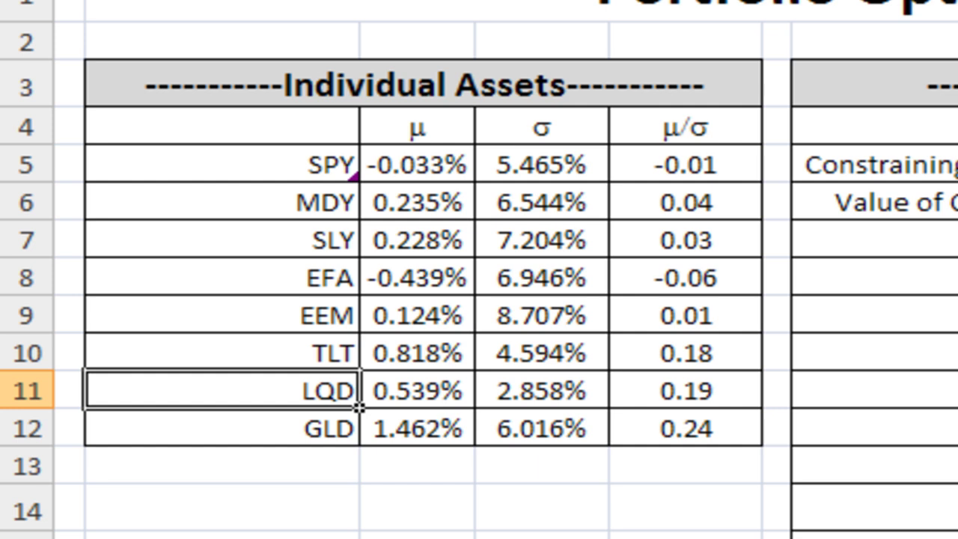
left_click(300, 424)
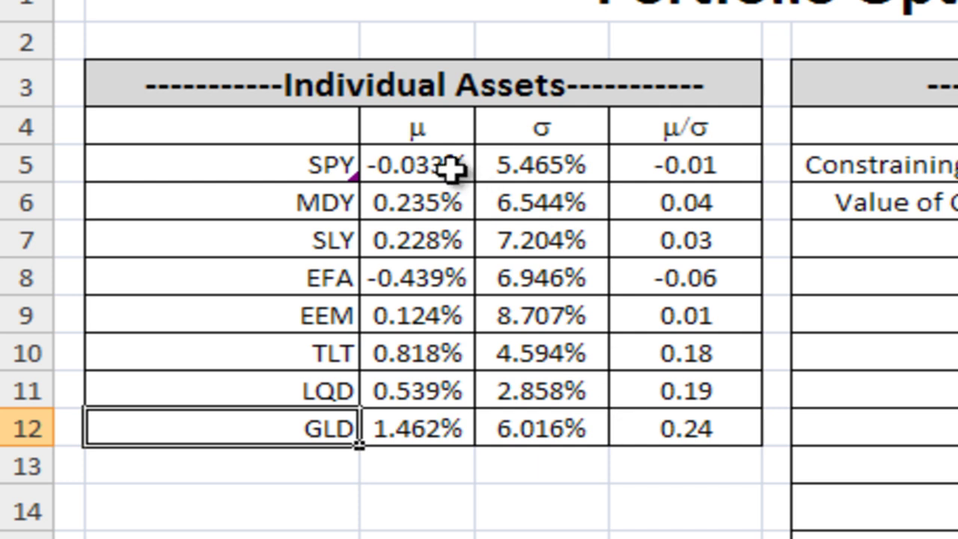
left_click_drag(321, 173, 348, 450)
left_click_drag(414, 174, 418, 408)
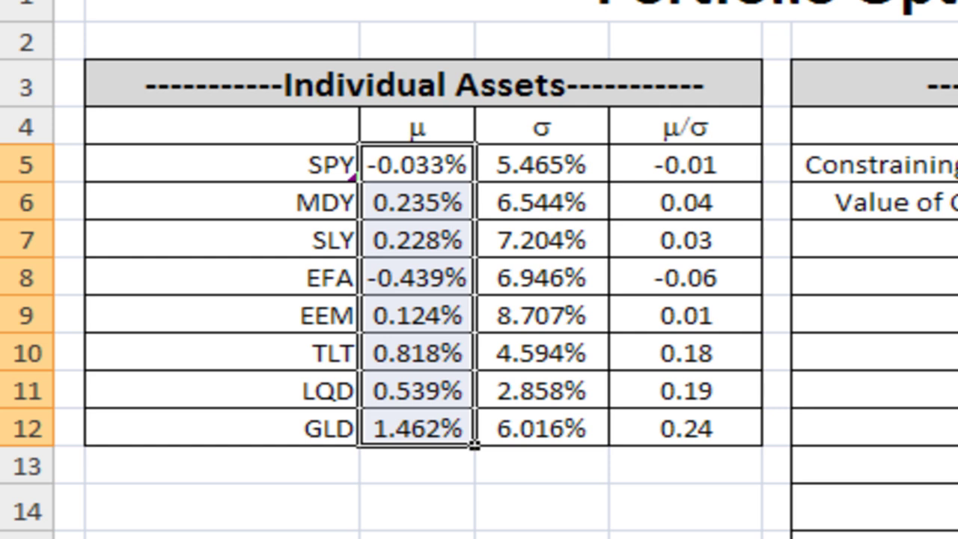
left_click(412, 426)
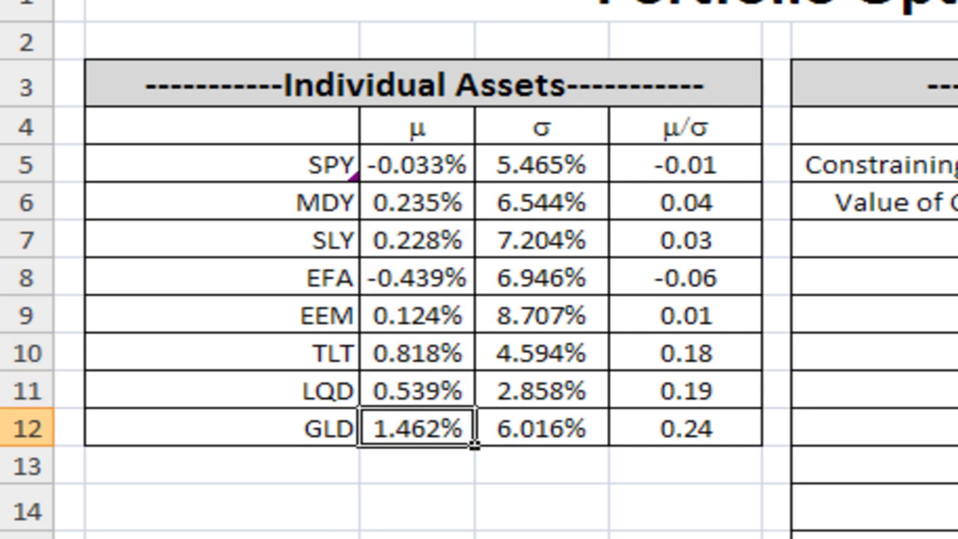
left_click(425, 166)
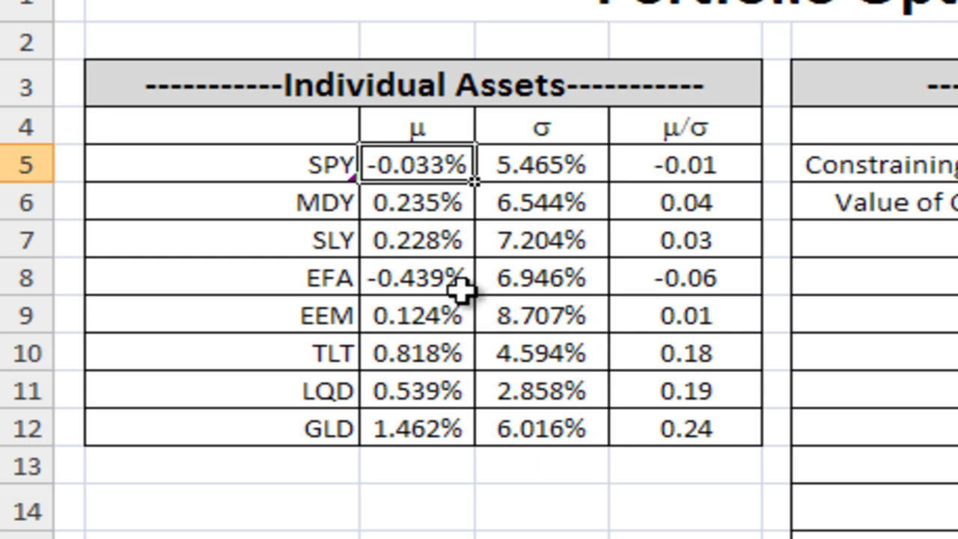
left_click_drag(460, 289, 456, 304)
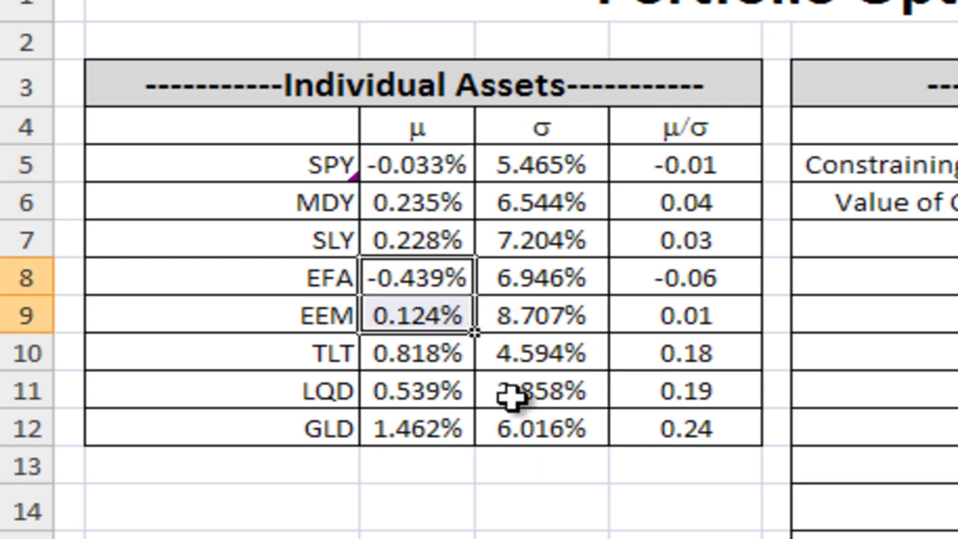
left_click(438, 358)
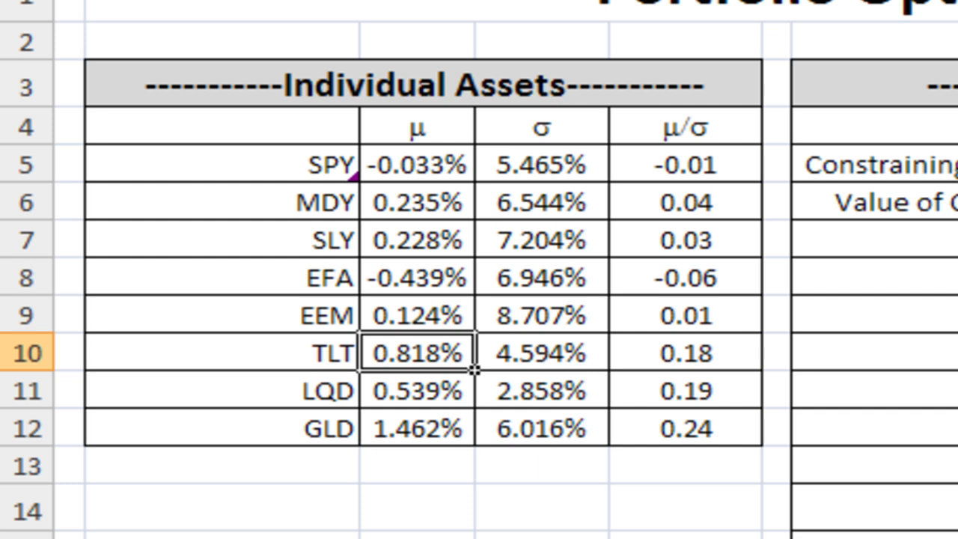
left_click(436, 392)
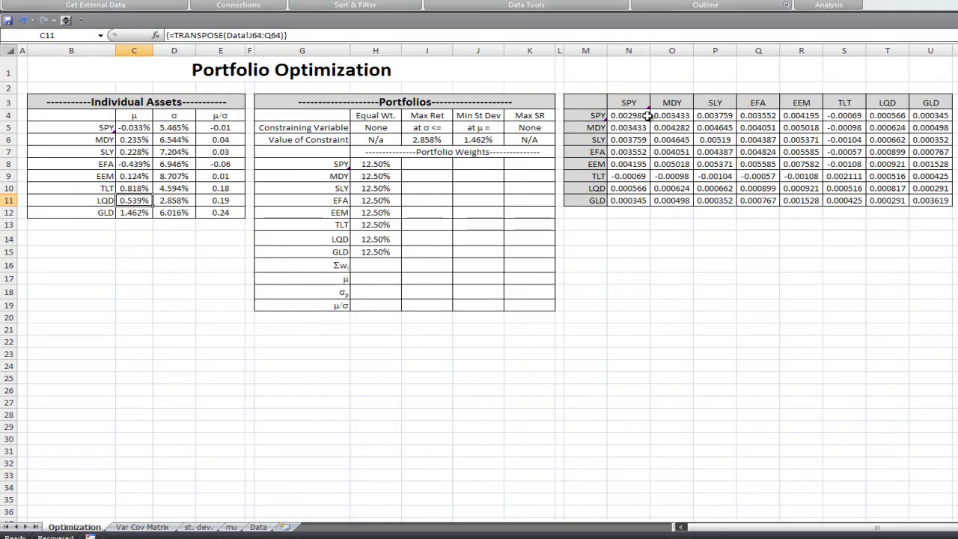
left_click_drag(649, 116, 928, 200)
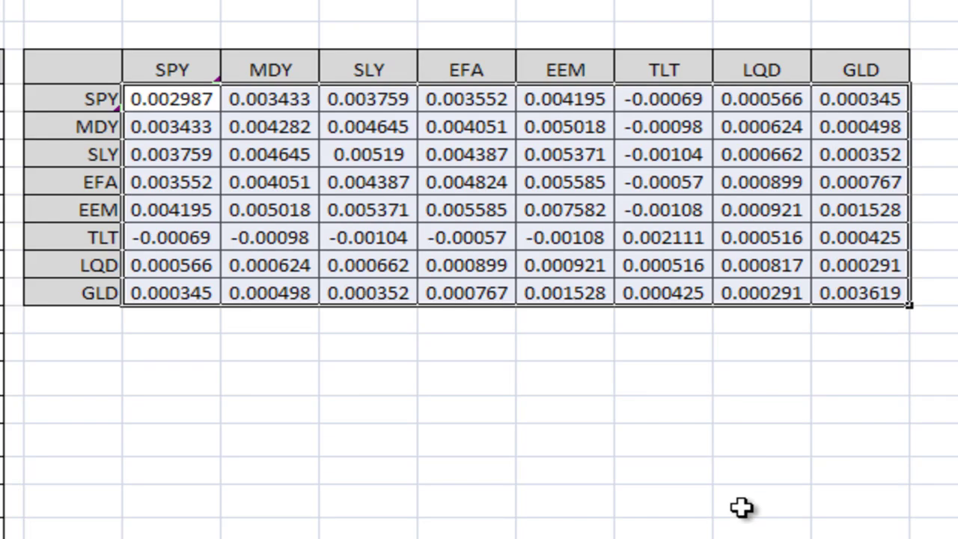
left_click(593, 494)
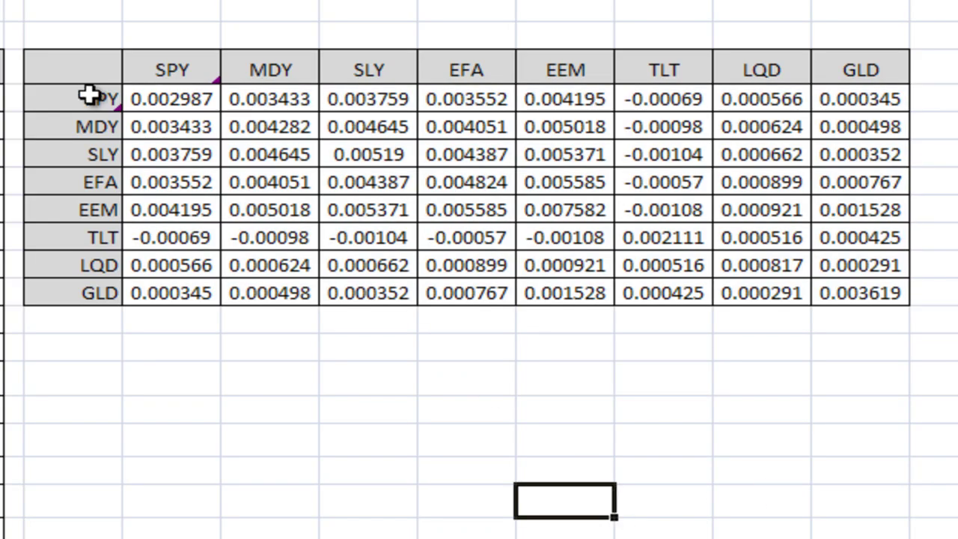
left_click(187, 99)
left_click(250, 128)
left_click(363, 153)
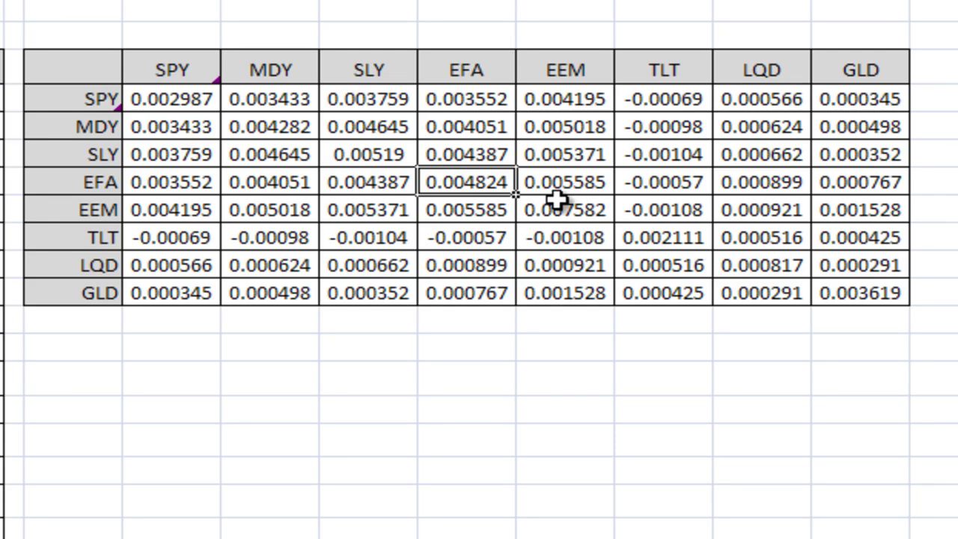
left_click(193, 126)
left_click(197, 157)
left_click(210, 212)
left_click(272, 239)
left_click(298, 104)
left_click(498, 105)
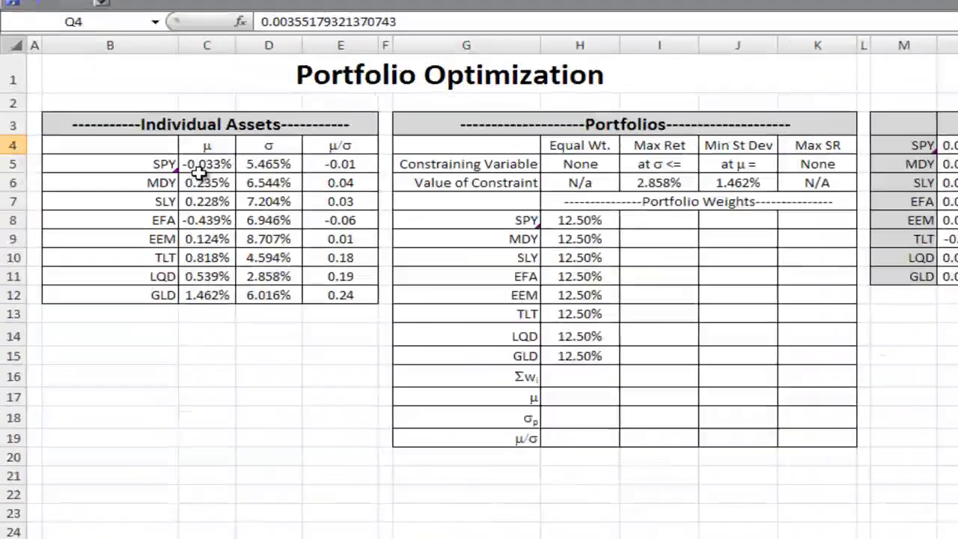
left_click_drag(198, 171, 210, 295)
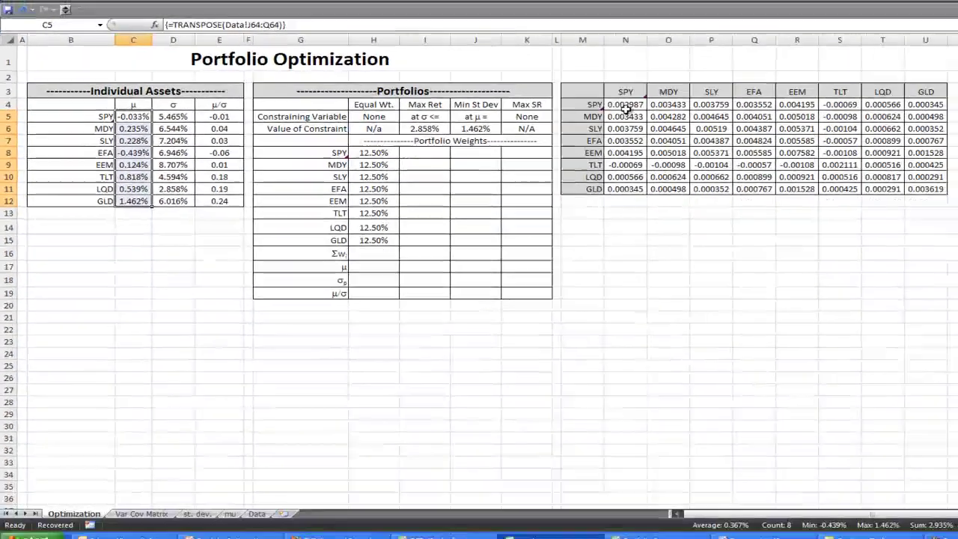
left_click_drag(625, 109, 904, 195)
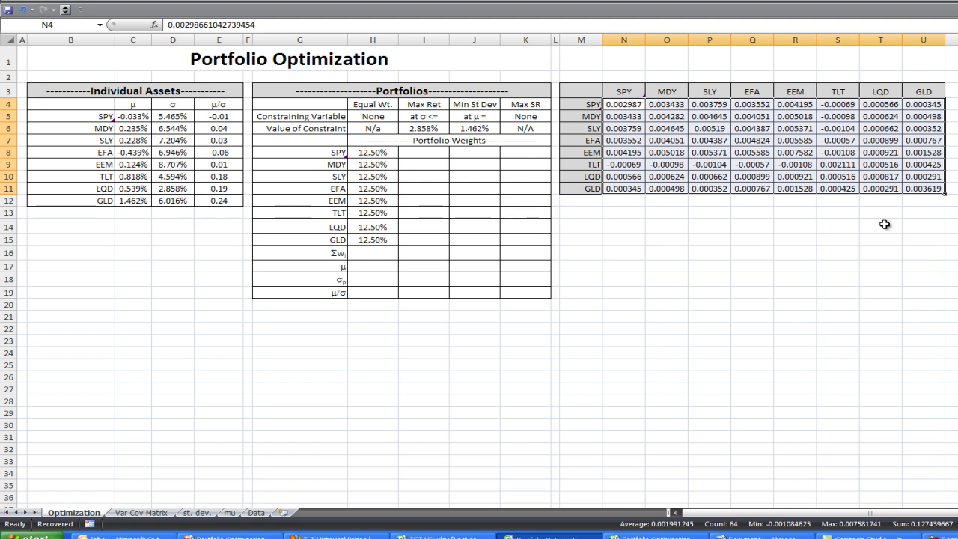
left_click(383, 254)
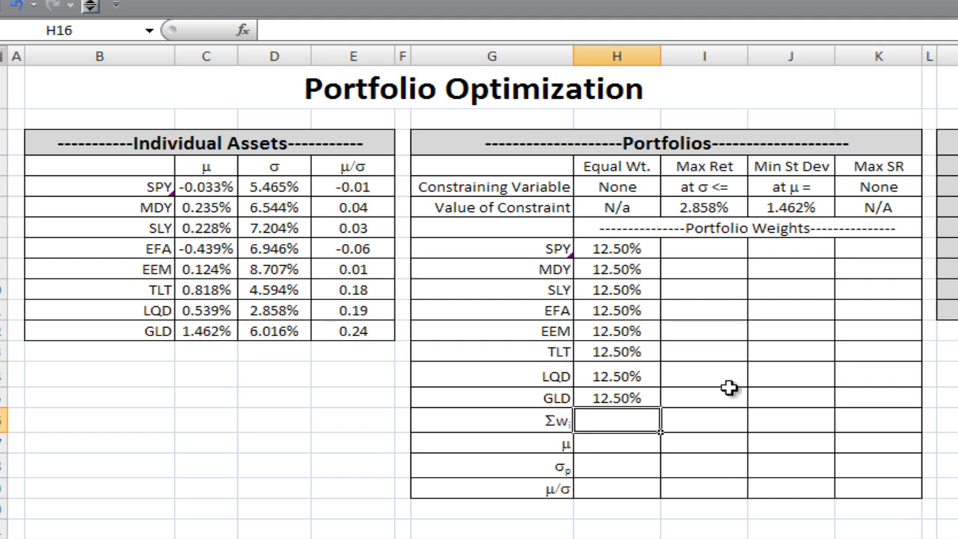
- Enter =SUM(H8:H15) in H16 so the eight 12.50% weights total 100.00%
left_click_drag(636, 256, 633, 390)
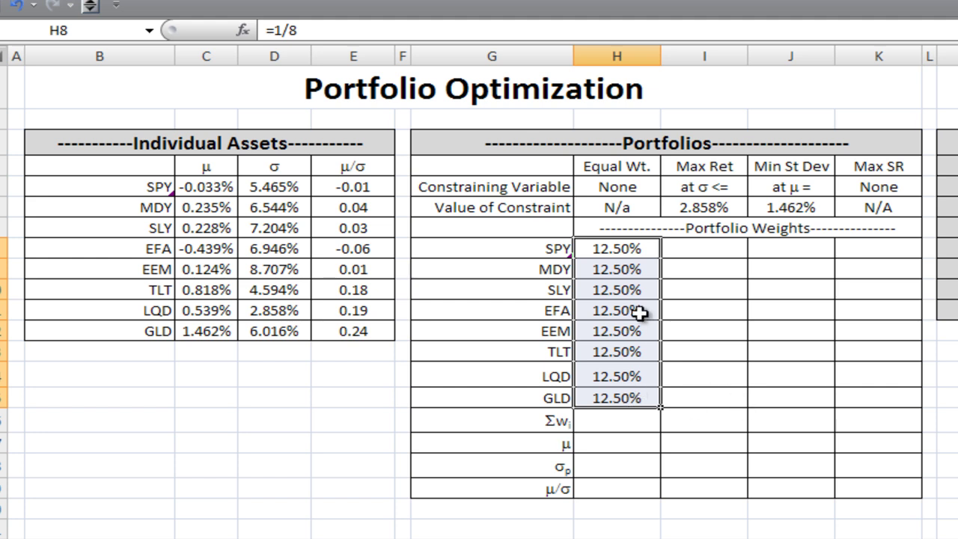
left_click(620, 421)
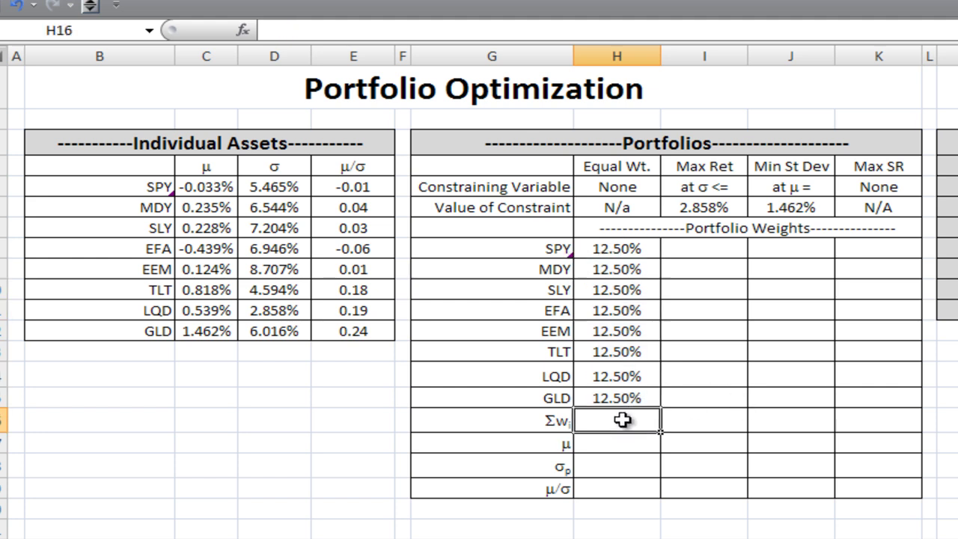
type("=sum(")
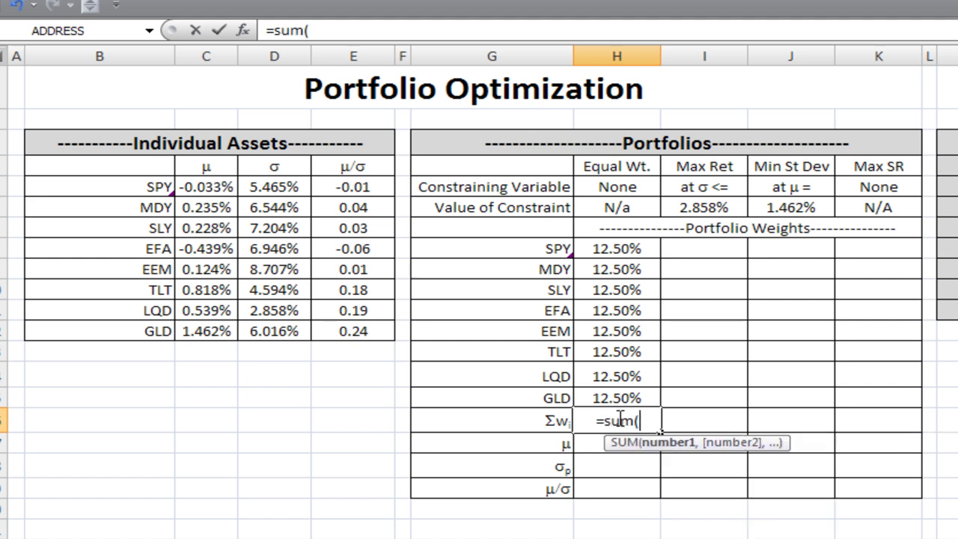
key("Up")
key("shift+Up")
key("shift+Up")
key("shift+Up")
key("shift+Up")
key("shift+Up")
key("shift+Up")
key("shift+Up")
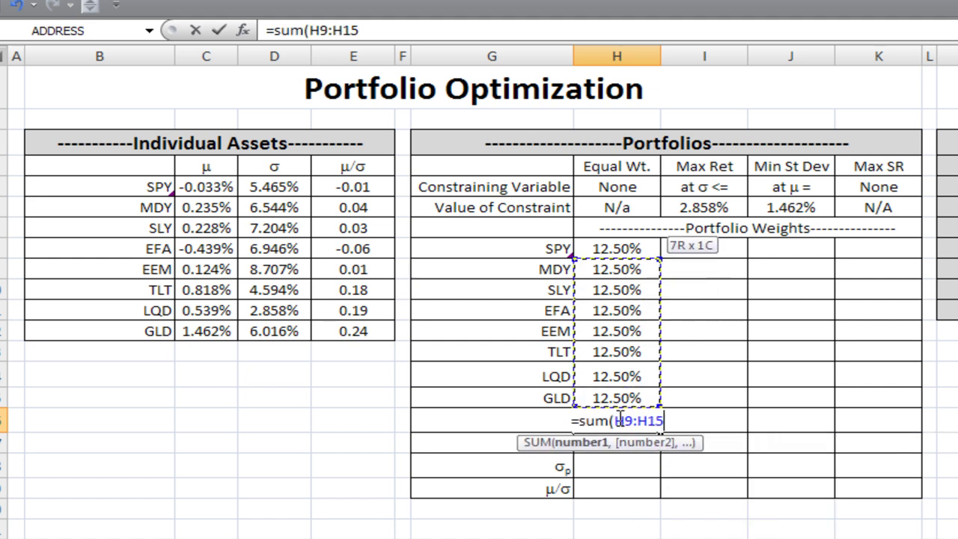
type(")")
key("Return")
key("Down")
key("Up")
key("Up")
key("Down")
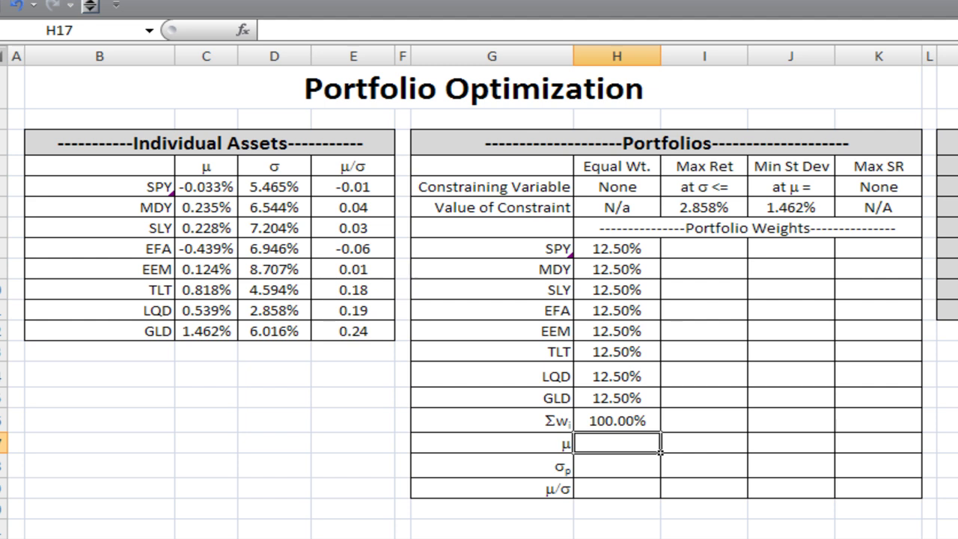
- Enter array formula =MMULT(TRANSPOSE(H8:H15),C5:C12) in H17, giving 0.3669% expected return
left_click_drag(634, 251, 629, 391)
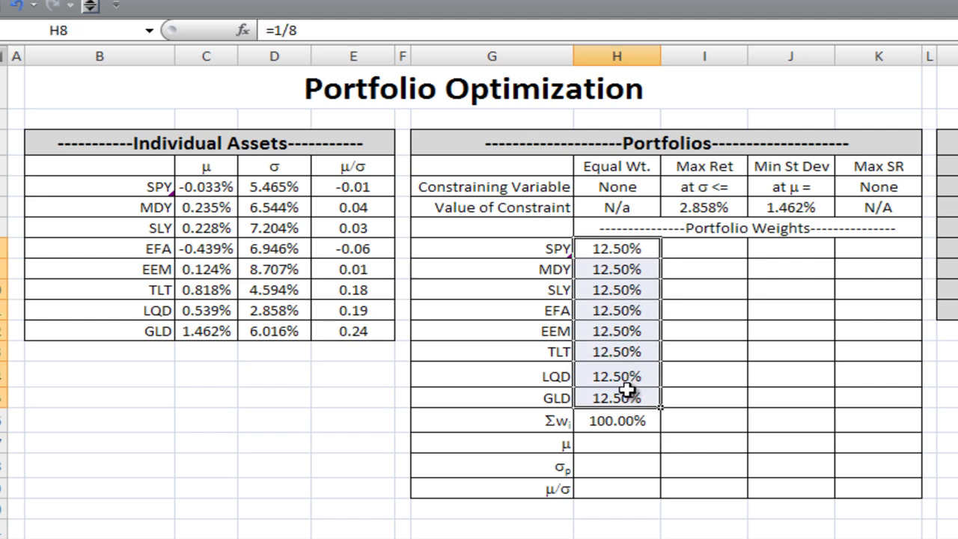
left_click_drag(207, 188, 214, 318)
left_click(212, 330)
left_click(625, 441)
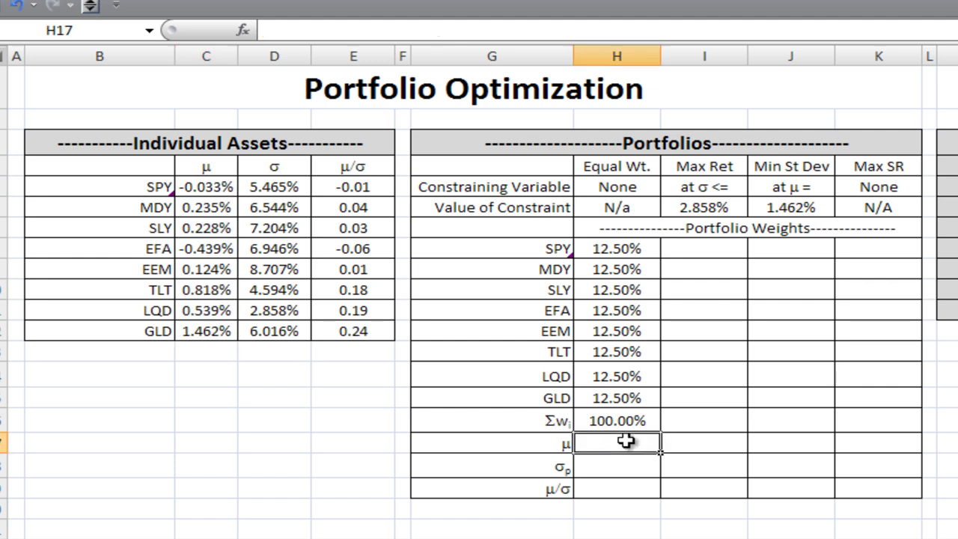
type("=mm")
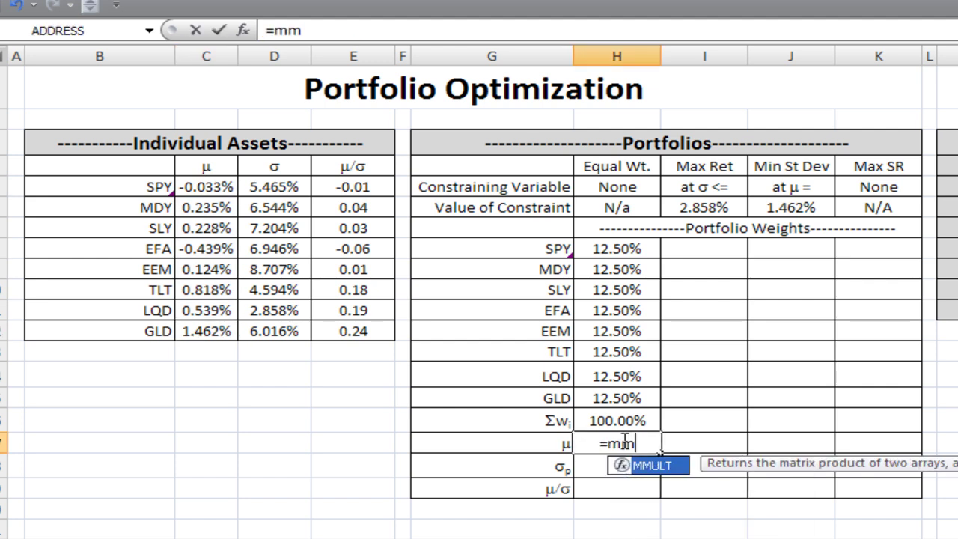
type("ult(t")
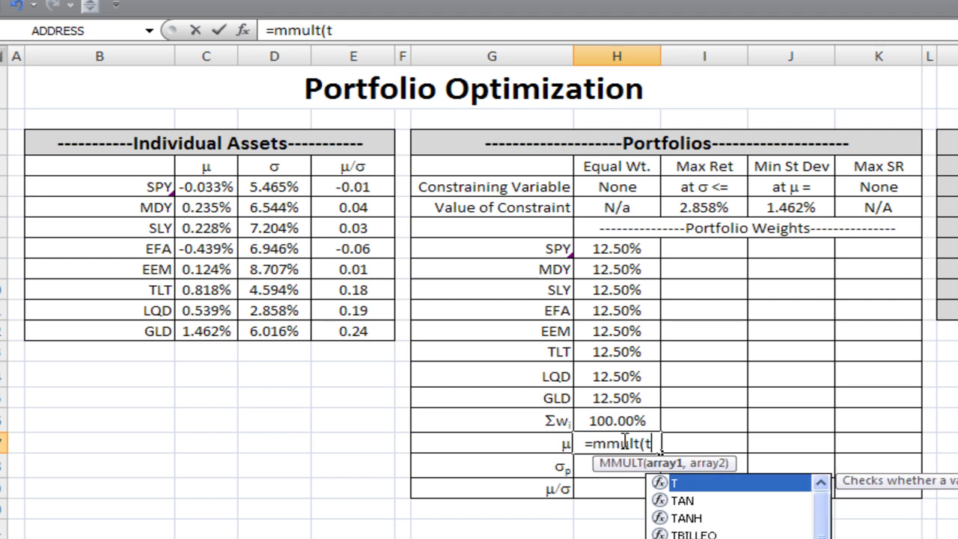
type("ranspose(")
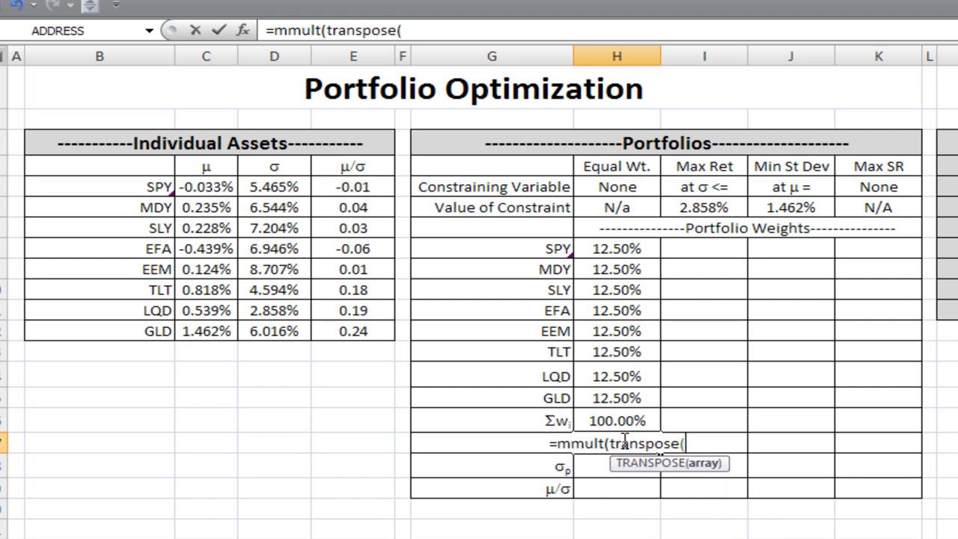
left_click_drag(636, 255, 629, 397)
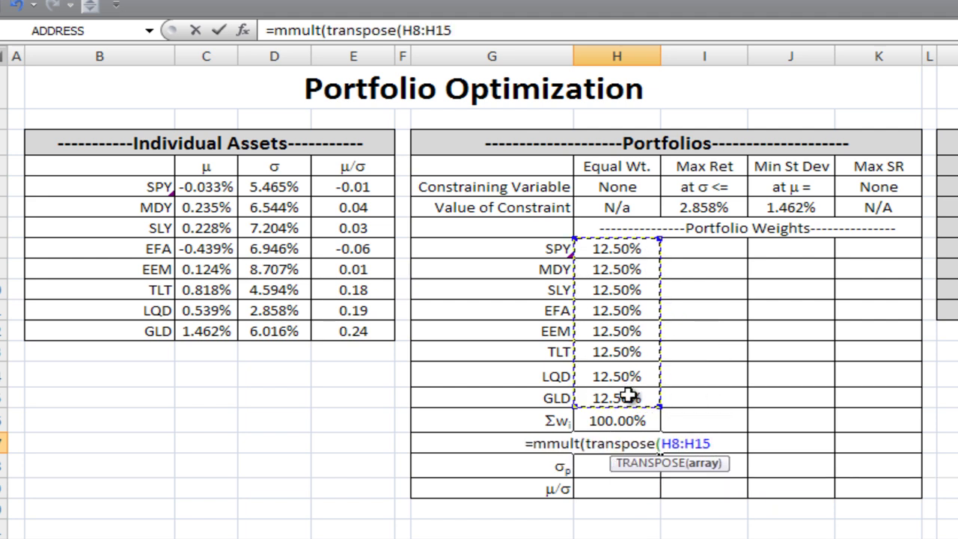
type("),")
left_click_drag(224, 189, 221, 331)
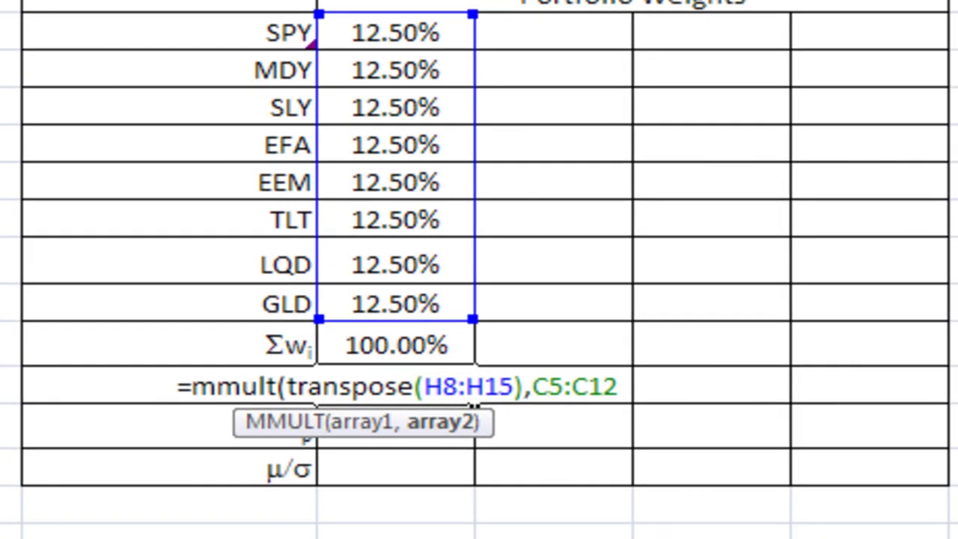
type(")")
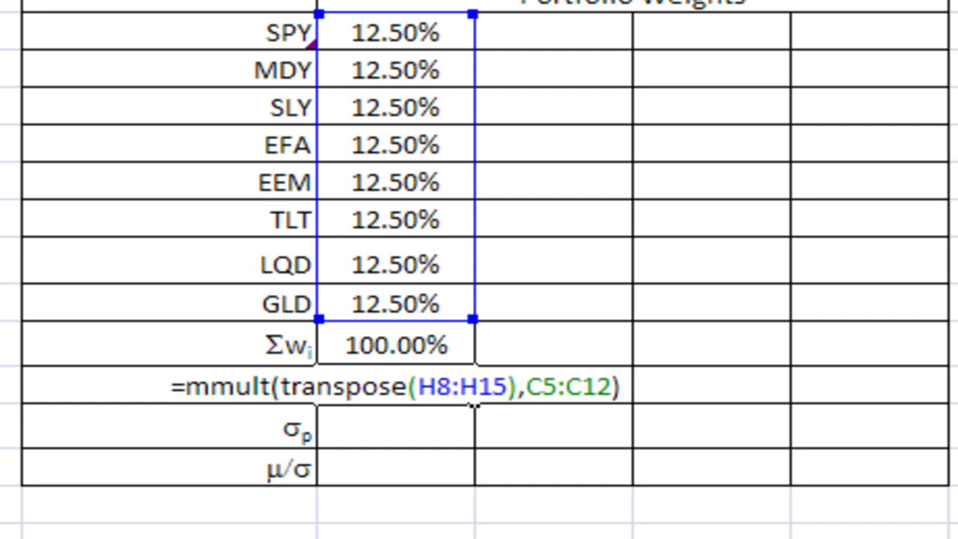
key("ctrl+shift+Return")
left_click(396, 425)
left_click(396, 386)
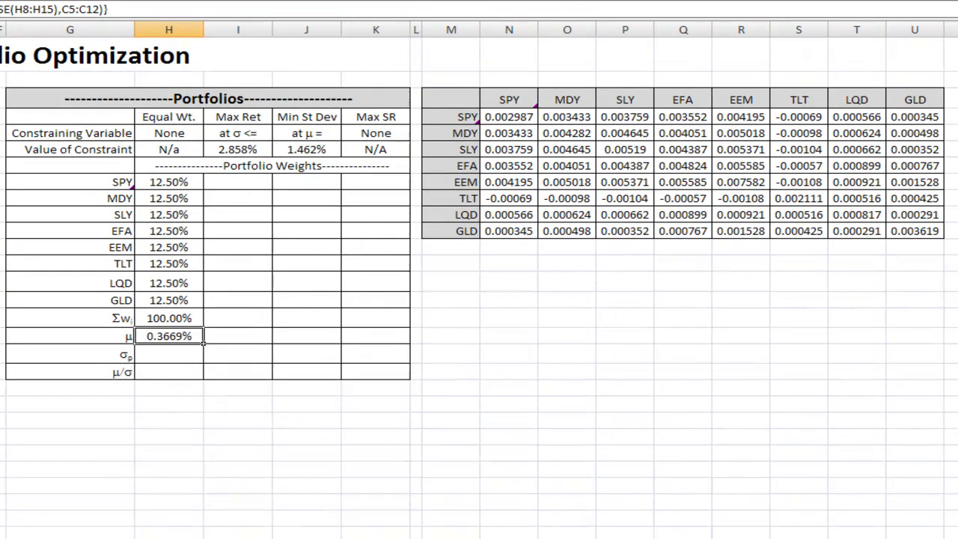
left_click(169, 355)
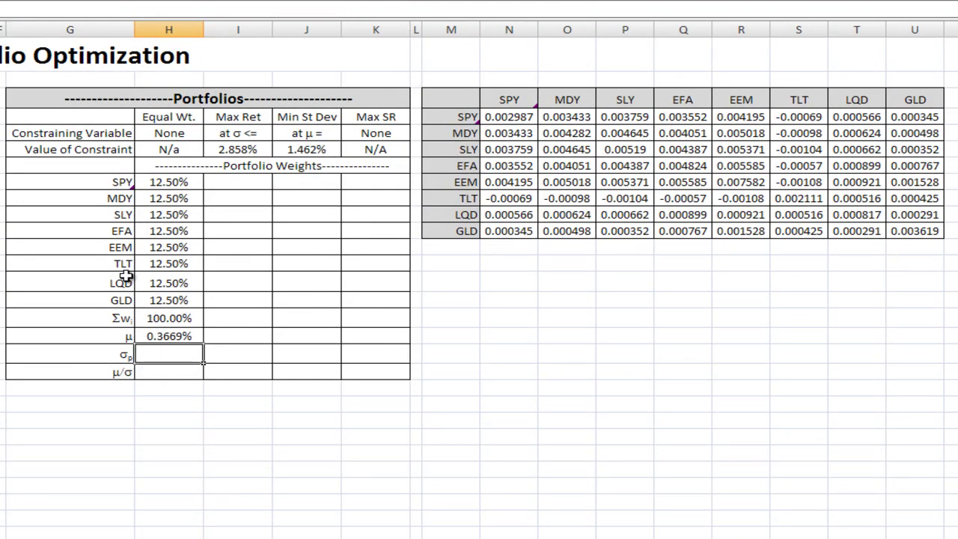
left_click_drag(185, 185, 185, 300)
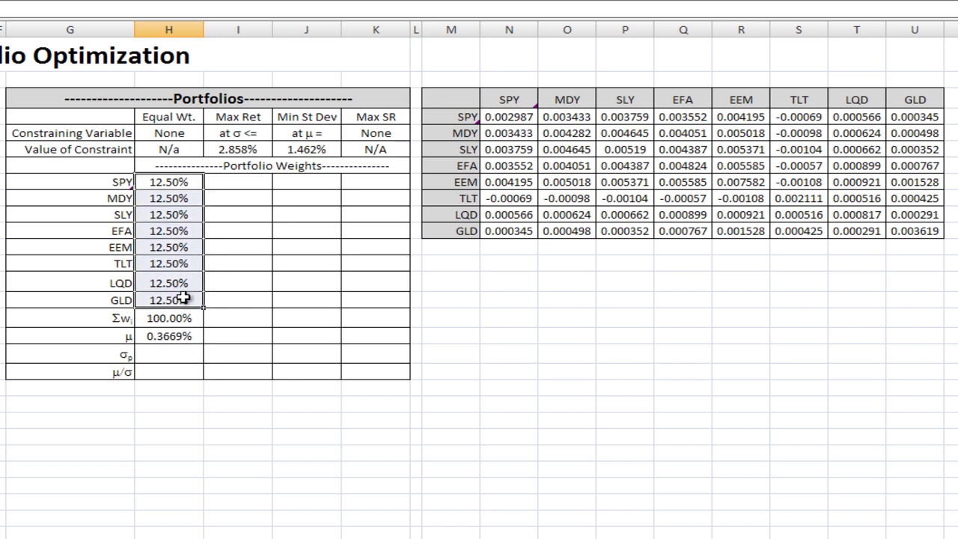
left_click_drag(508, 113, 913, 233)
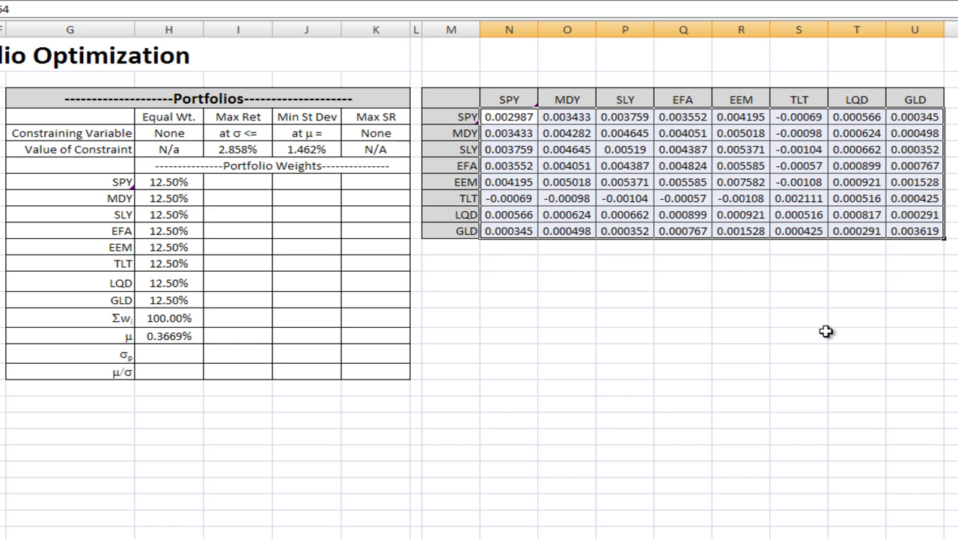
key("alt+Tab")
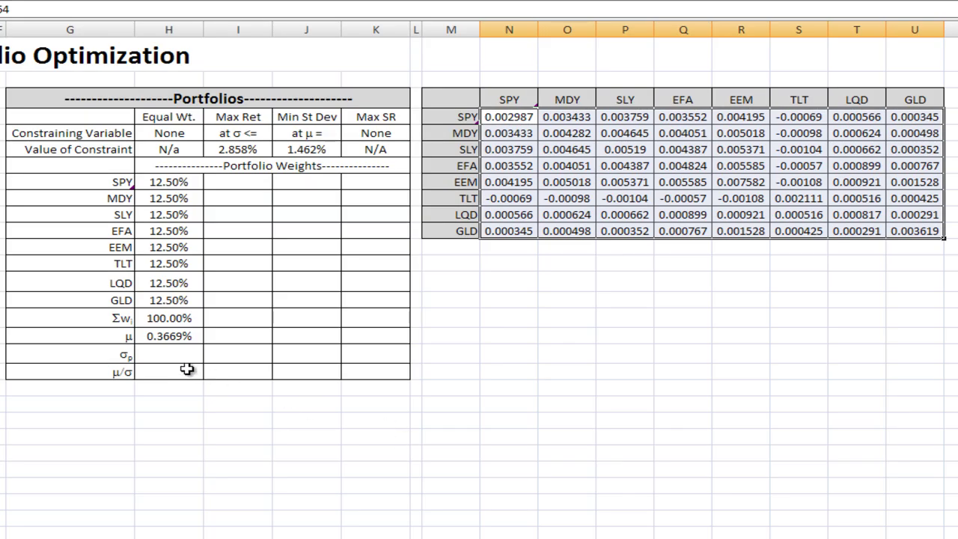
left_click(175, 357)
- Enter array formula =SQRT(MMULT(MMULT(TRANSPOSE(H8:H15),N4:U11),H8:H15)) in H18, giving 4.462%
type("=sqrt")
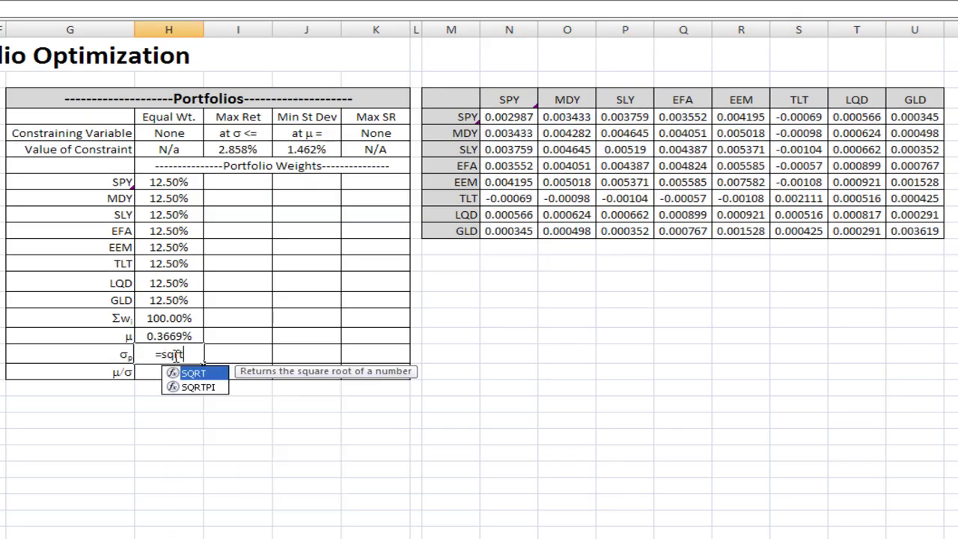
type("(mmu")
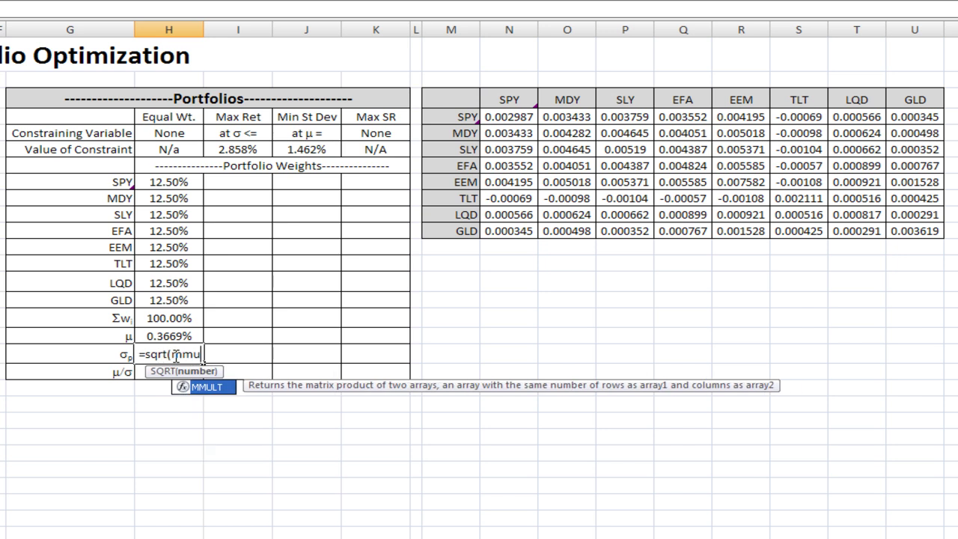
type("lt(transpose(")
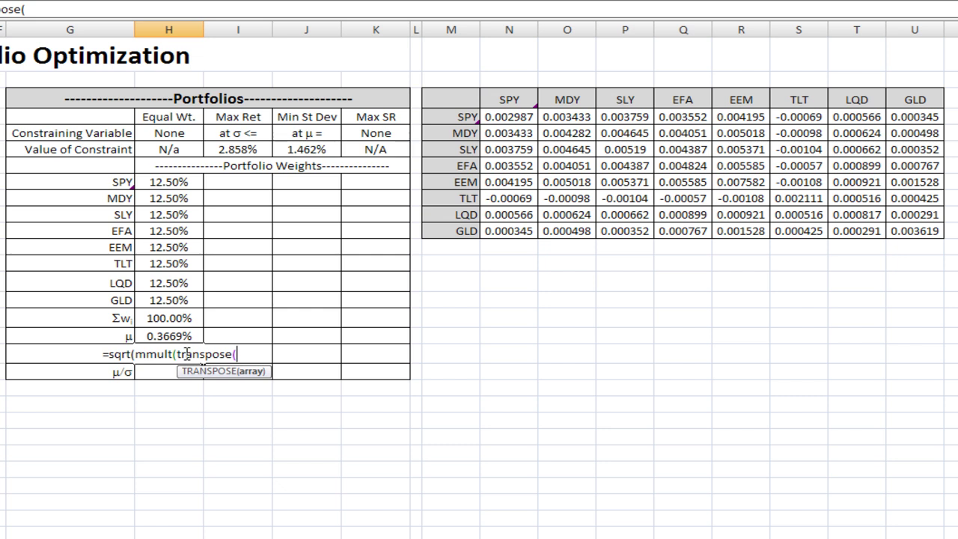
left_click_drag(171, 183, 171, 299)
type("),")
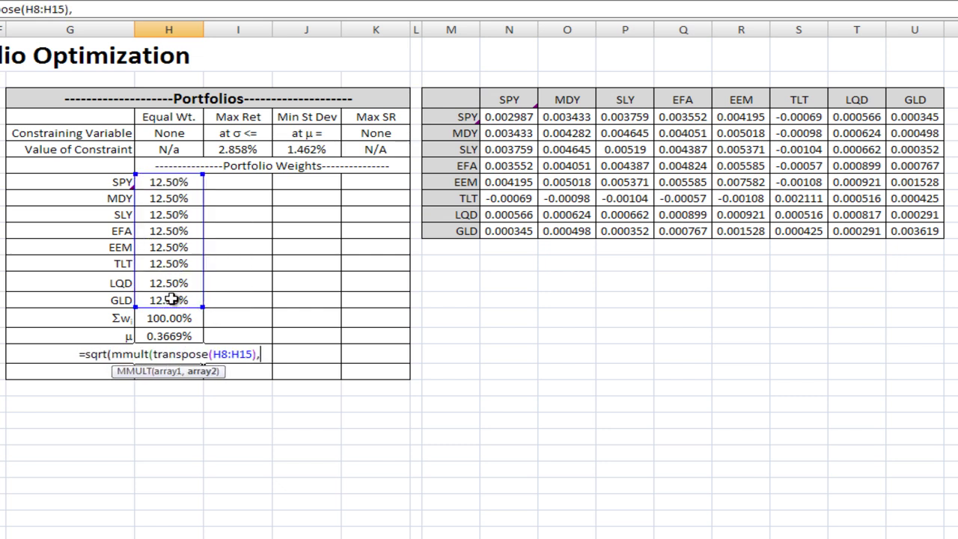
left_click_drag(506, 116, 912, 231)
type("))")
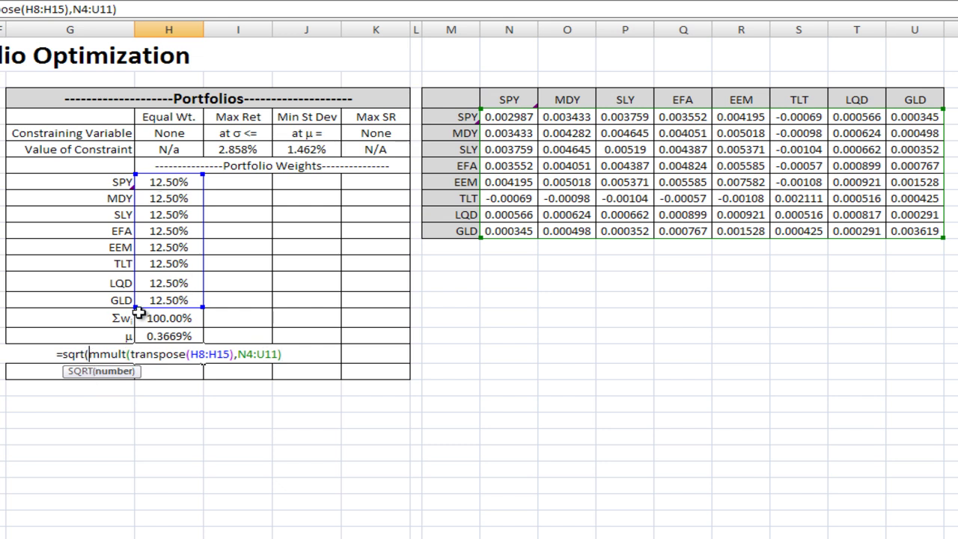
type("mmult(")
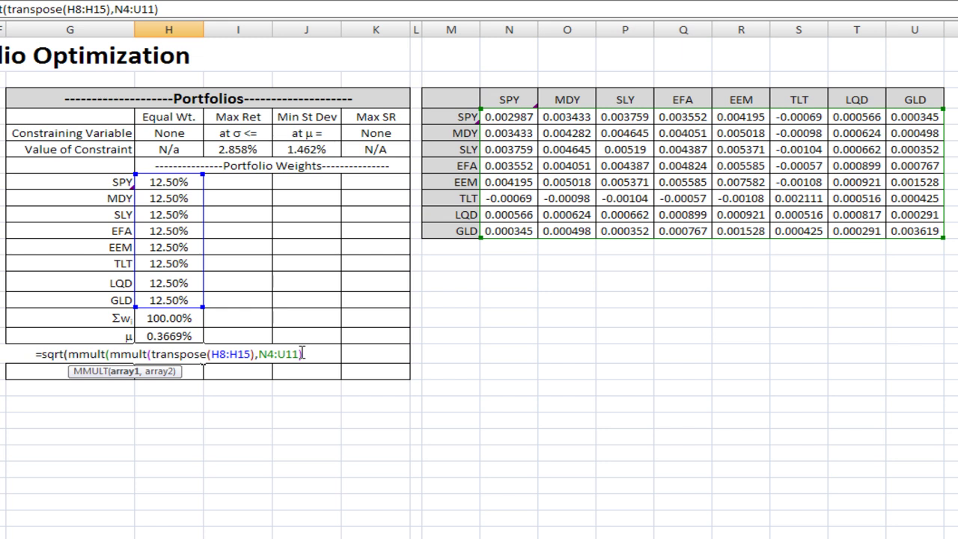
type(",")
left_click_drag(166, 184, 162, 297)
type("))")
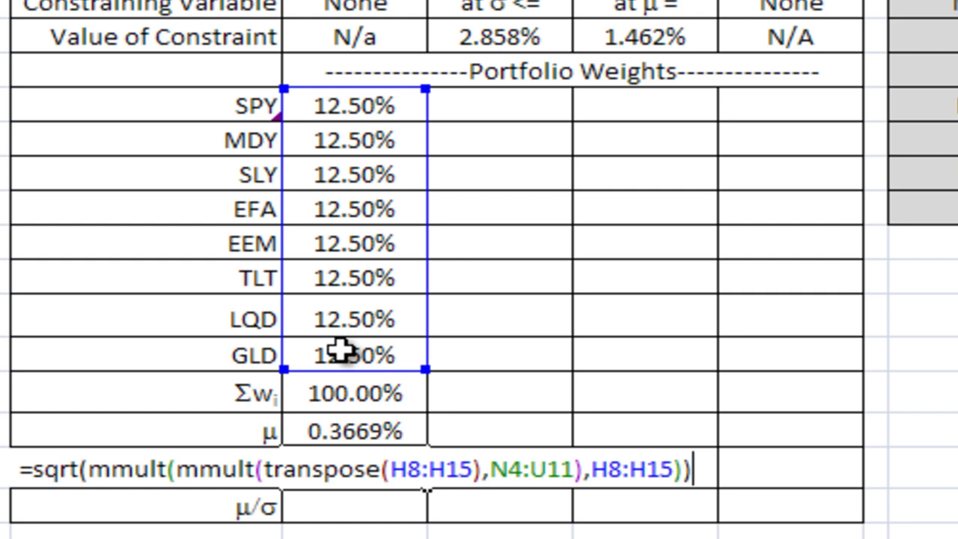
type(")")
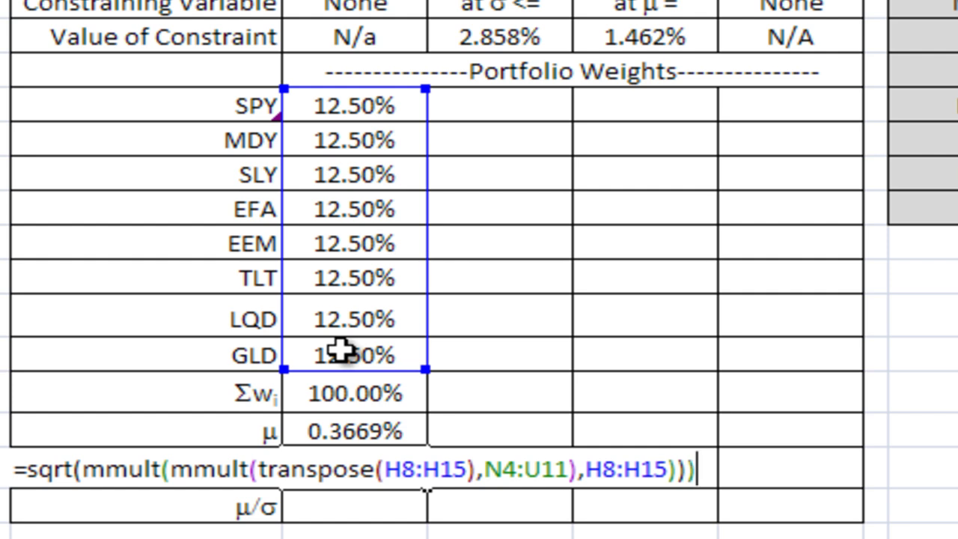
key("BackSpace")
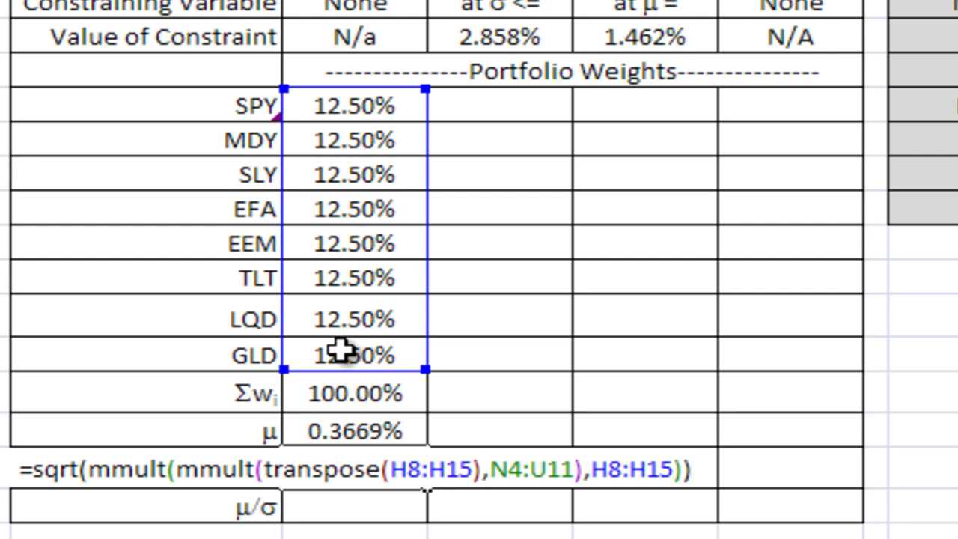
key("ctrl+shift+Return")
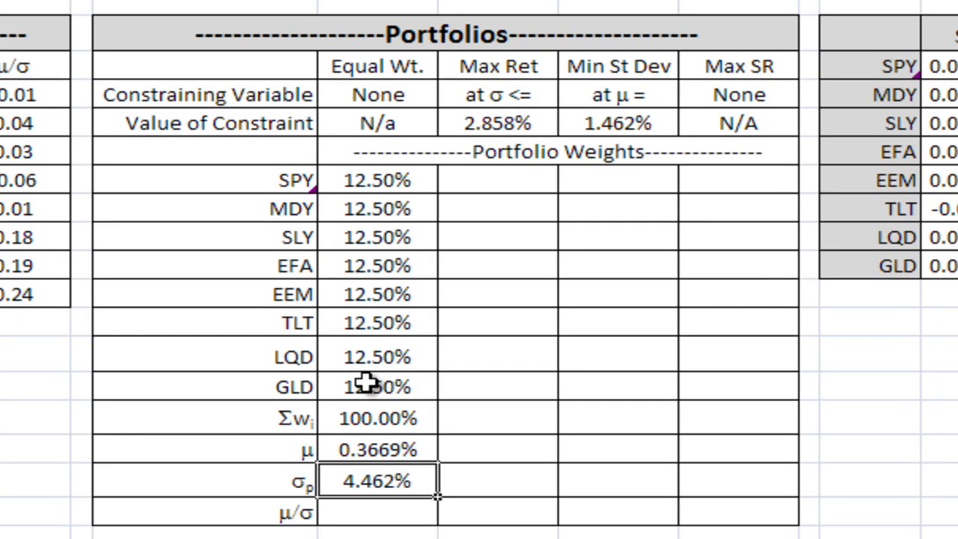
- Enter =H17/H18 in H19 for a 0.08 return-to-risk ratio
key("Down")
type("=")
key("Up")
key("Up")
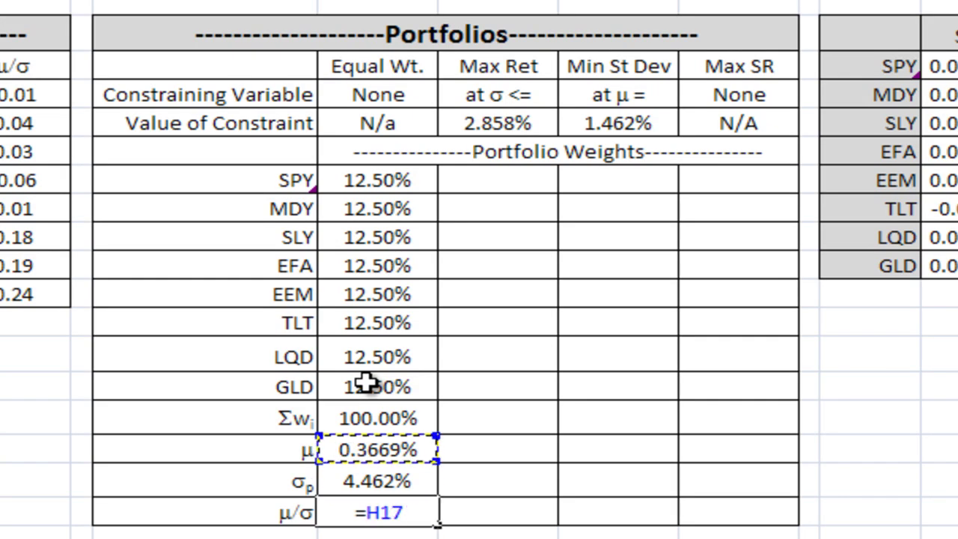
type("/")
key("Down")
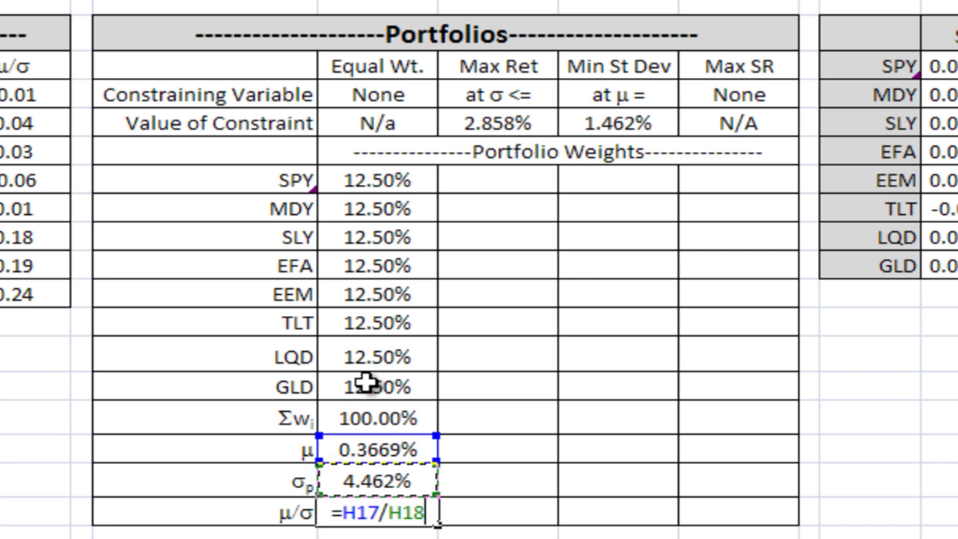
key("Return")
key("Up")
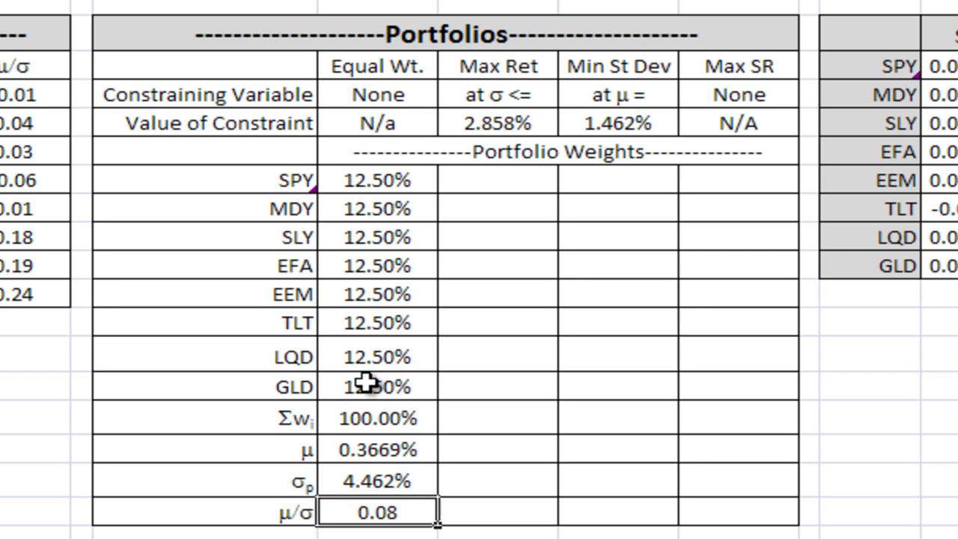